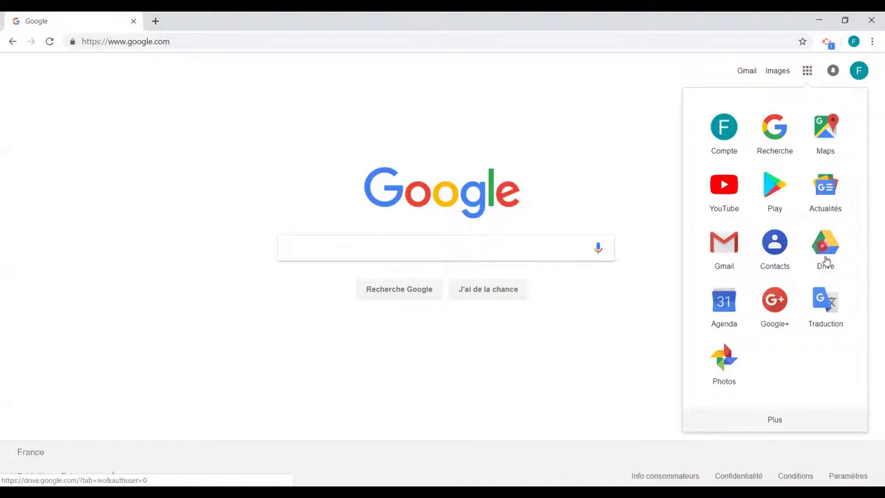
- Open Google Drive, create a blank Google Docs document and write "Bonjour" in it
left_click(825, 254)
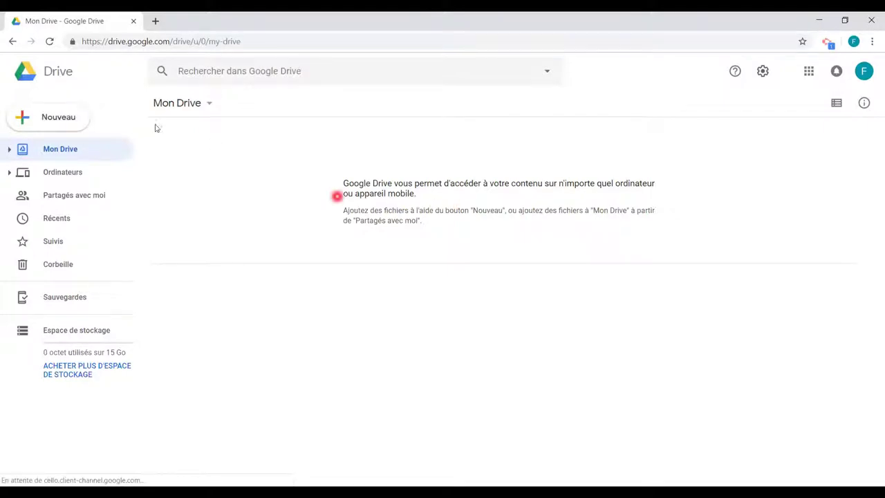
left_click(65, 127)
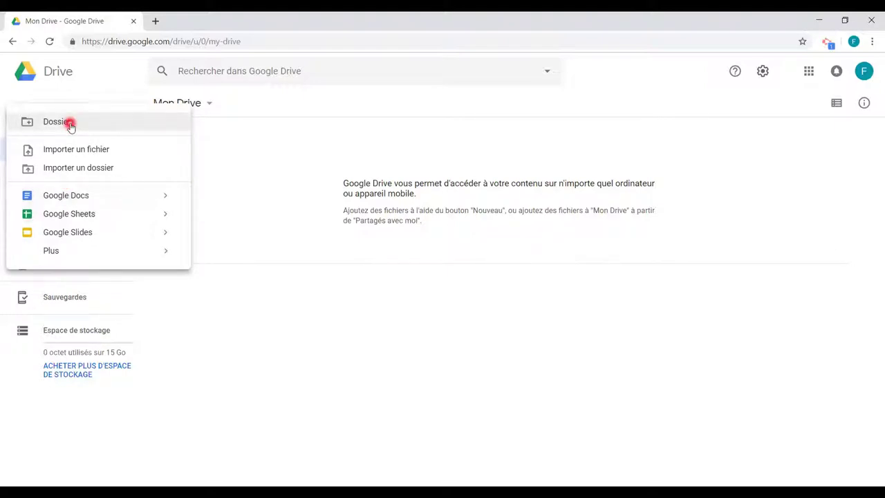
left_click(70, 196)
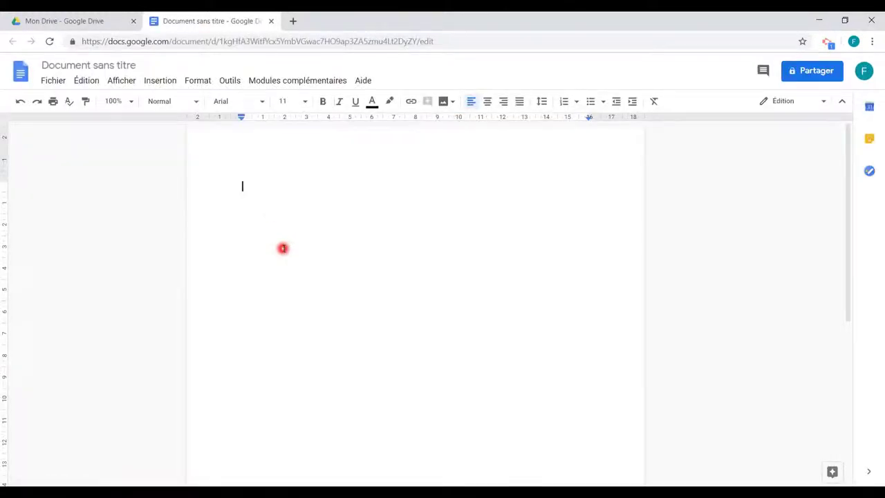
type("Bonjour")
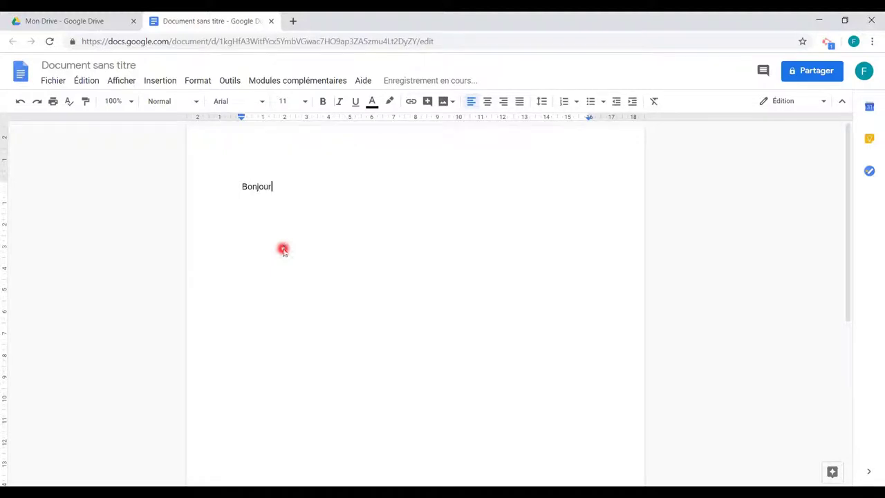
- Title the document Bonjour, and view its sharing options without adding any users
left_click(118, 65)
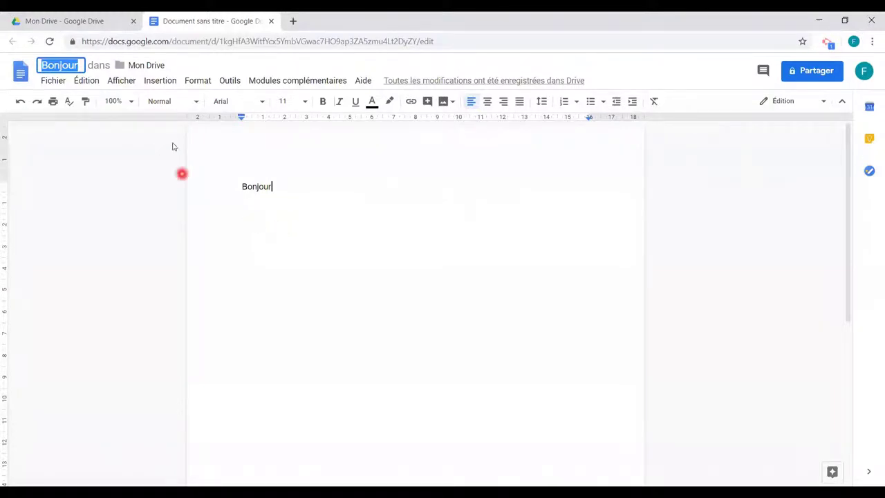
left_click(369, 225)
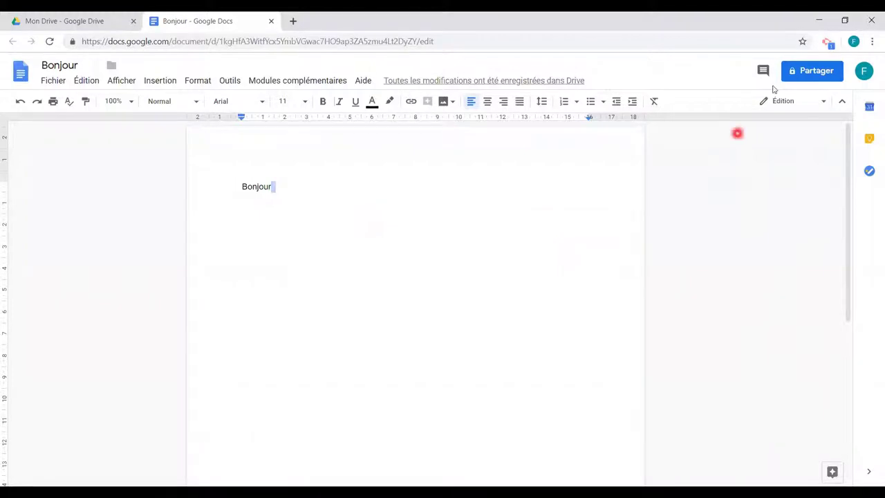
left_click(805, 80)
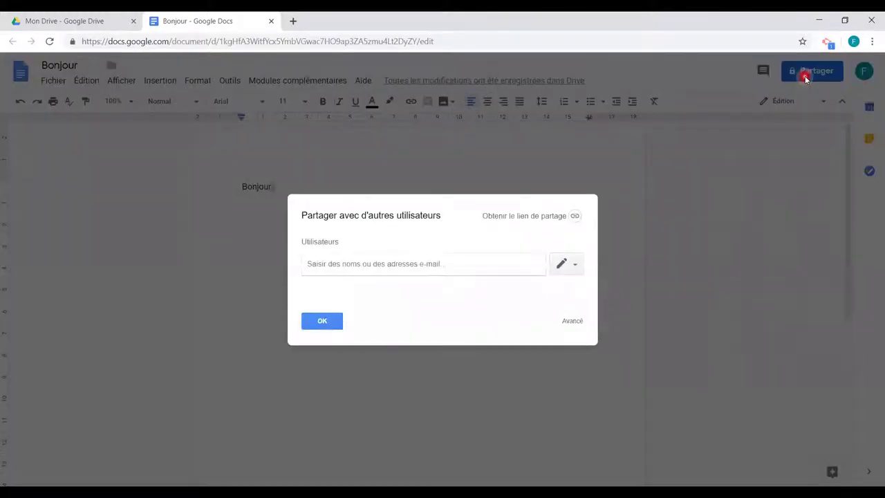
left_click(319, 323)
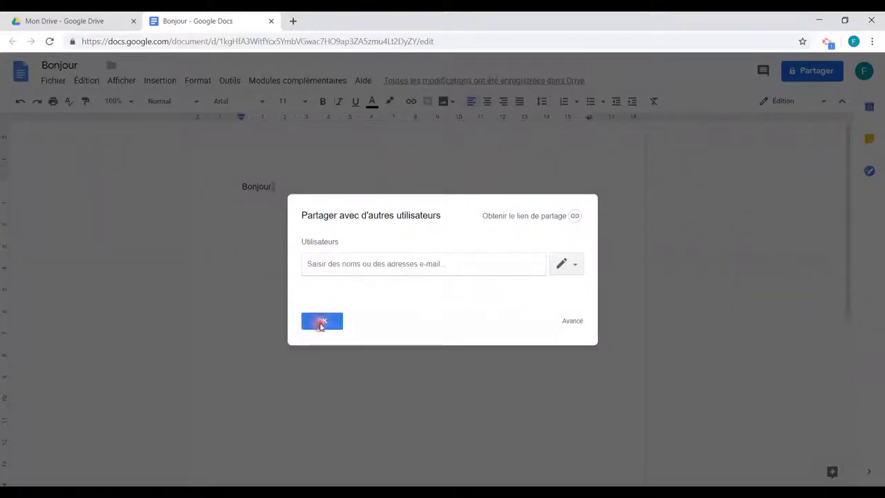
- Back in My Drive, create a folder named Projet and move the Bonjour document into it
left_click(80, 25)
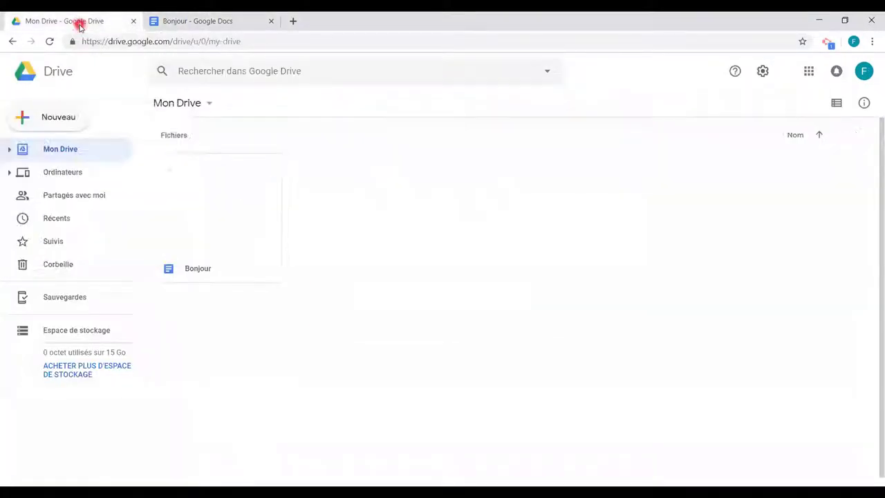
left_click(80, 124)
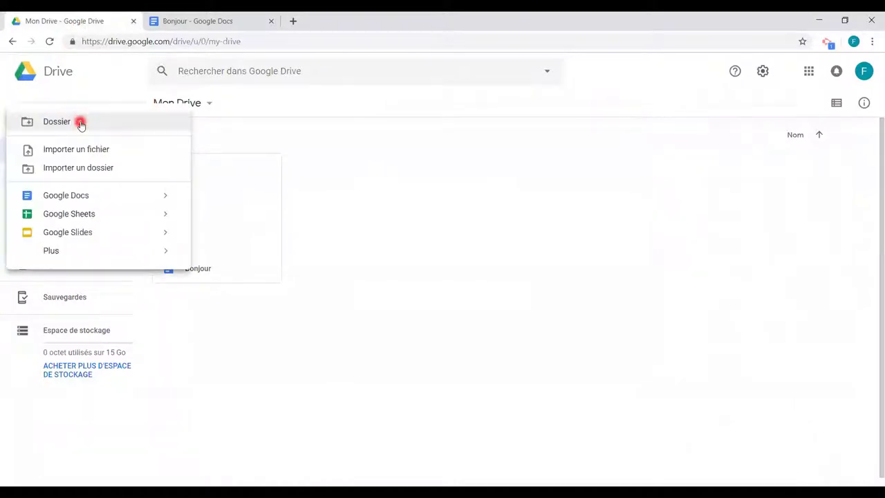
left_click(80, 122)
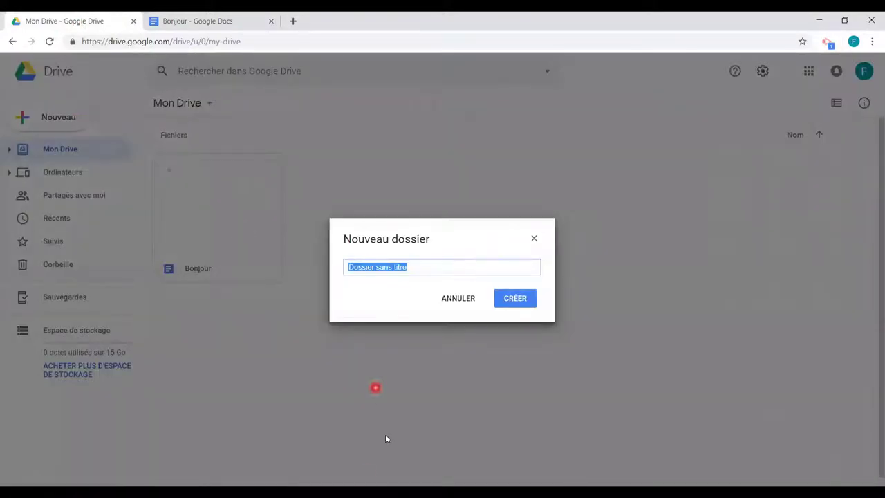
type("Projet")
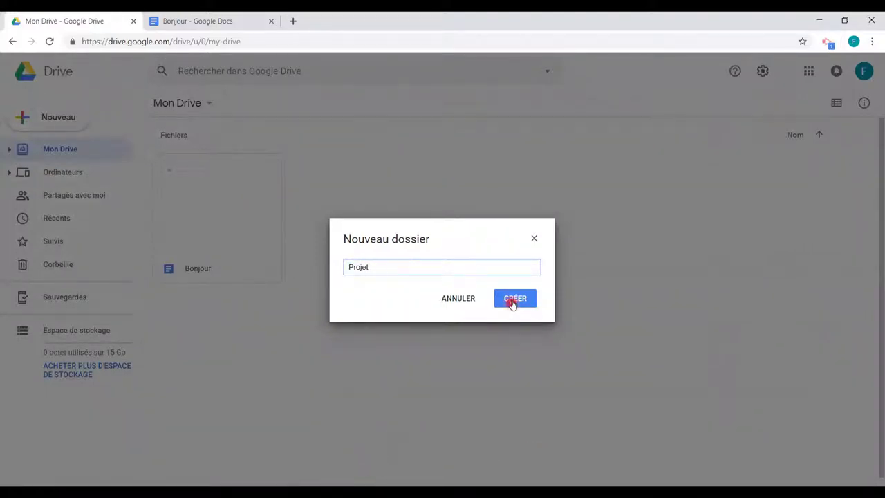
left_click(515, 299)
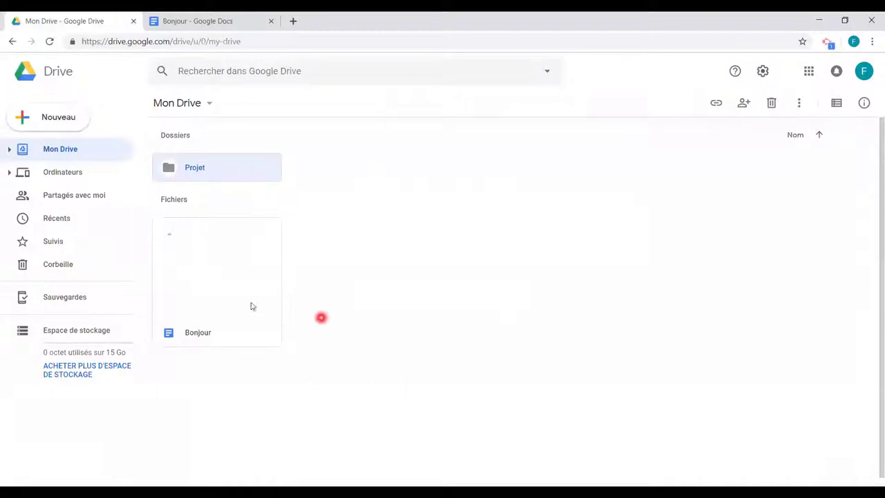
left_click_drag(239, 305, 233, 169)
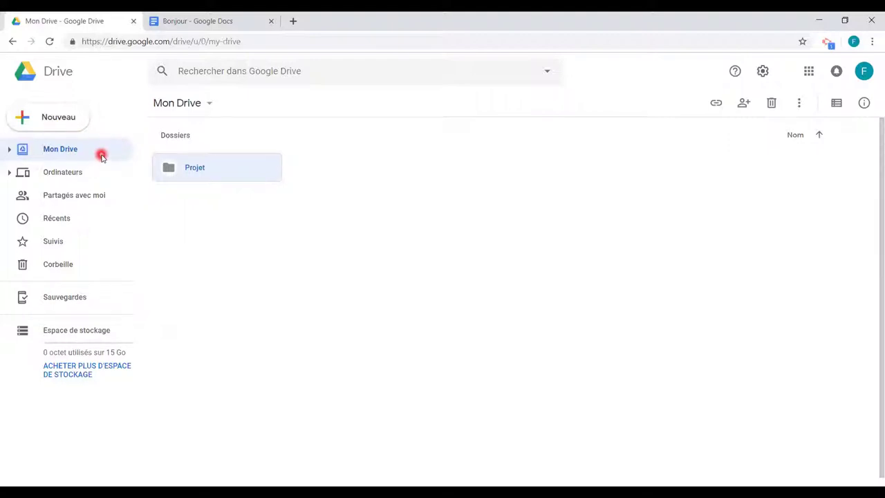
- Add the shared document "Comprendre Drive" to My Drive and go back to My Drive
left_click(84, 201)
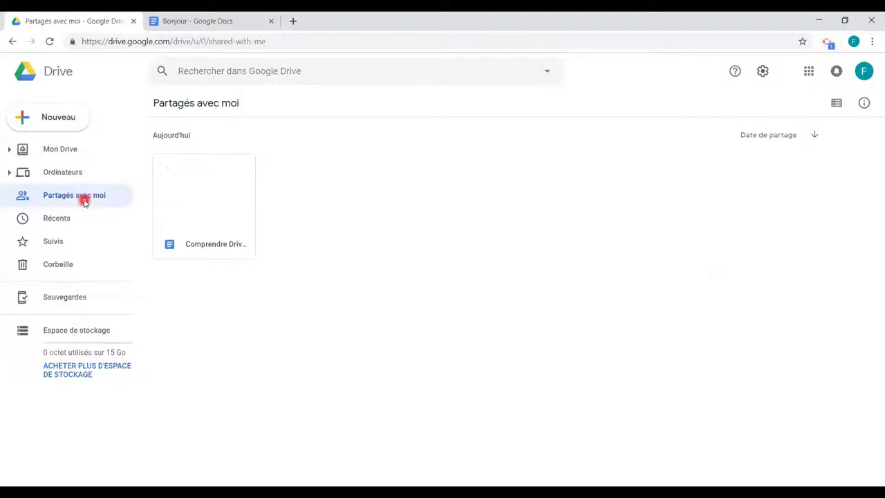
right_click(227, 204)
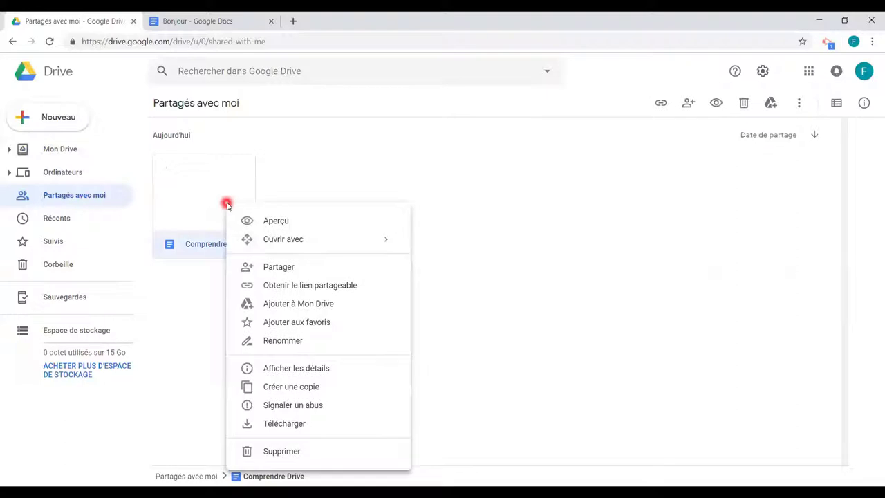
left_click(260, 309)
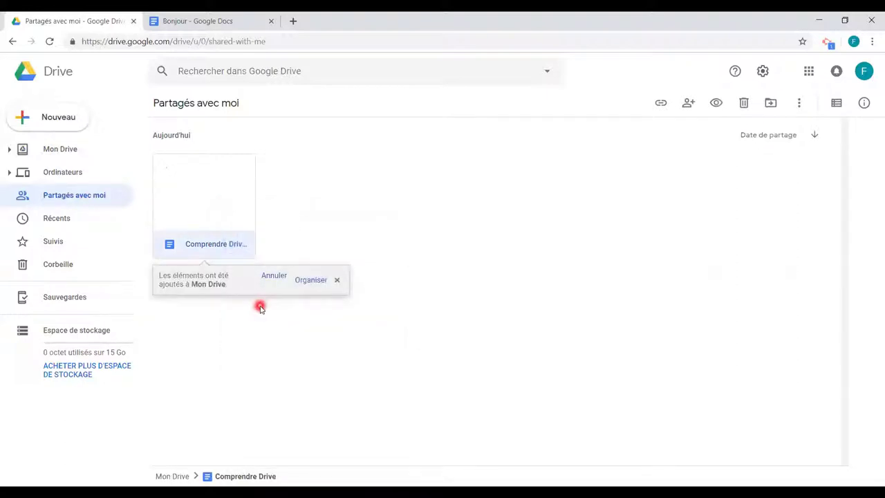
left_click(63, 149)
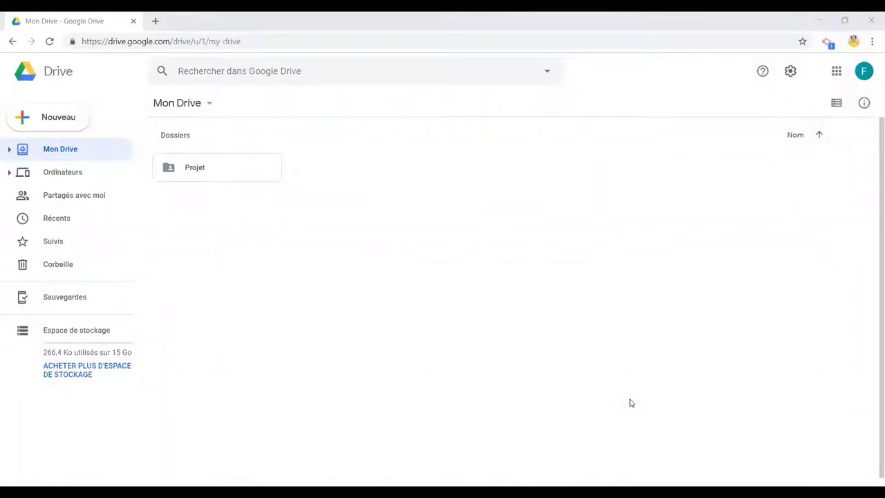
- Upload the Word file "Poids des ingrédients à prévoir par personne (1)" from the Koweb folder to My Drive
left_click(85, 125)
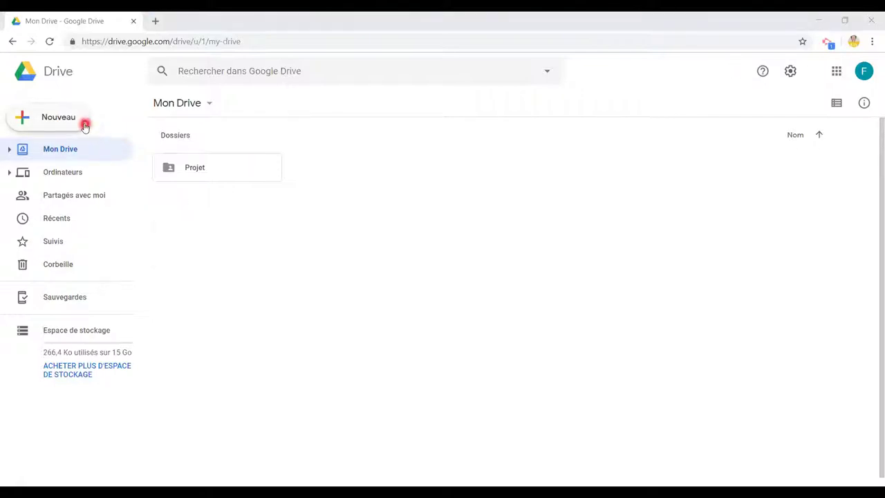
left_click(82, 122)
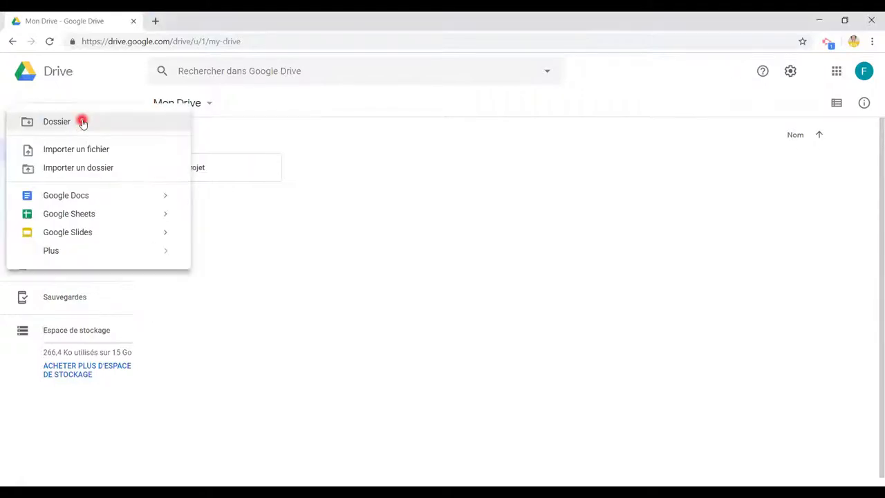
left_click(118, 152)
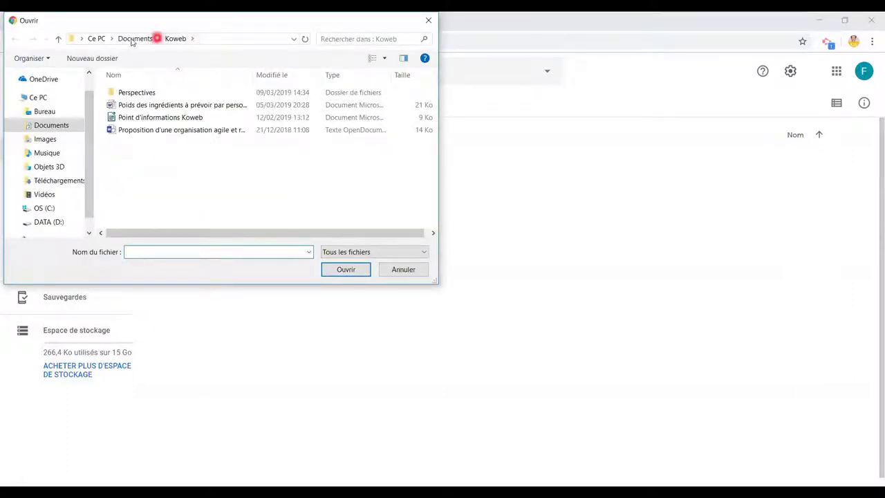
left_click(153, 107)
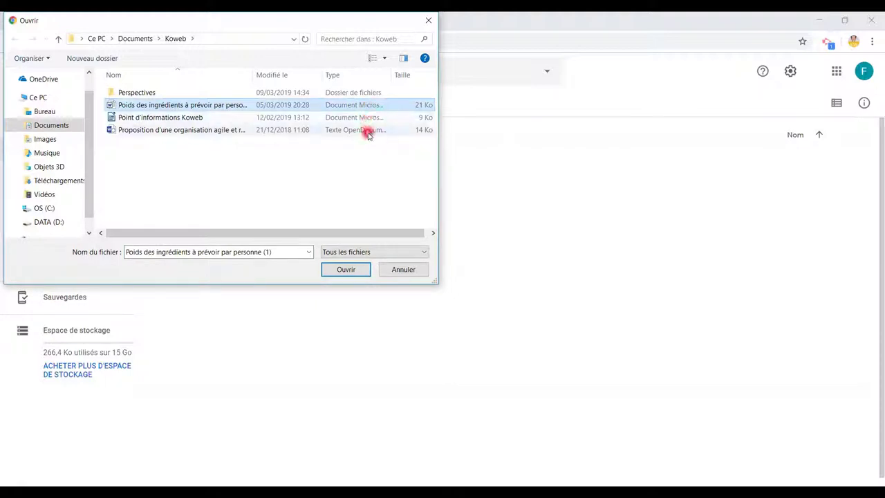
left_click(346, 271)
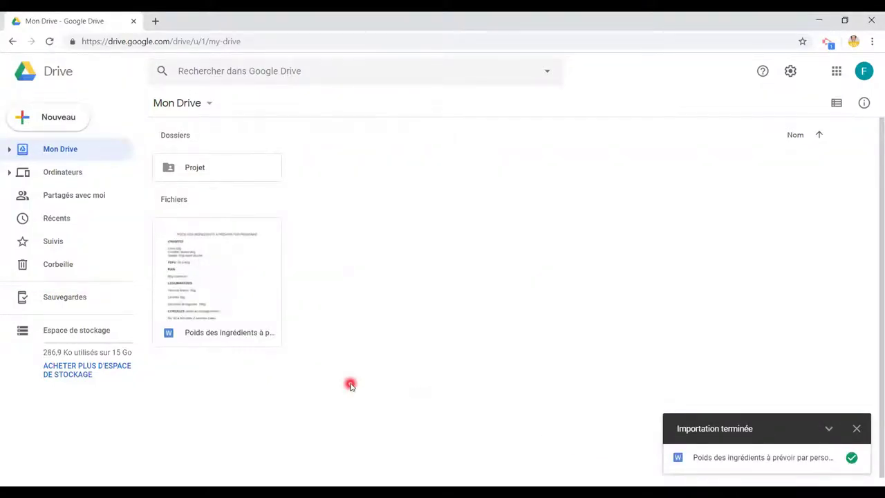
- Open the uploaded Word file with Google Docs to make a Docs version, and delete the original Word file from My Drive
double_click(249, 288)
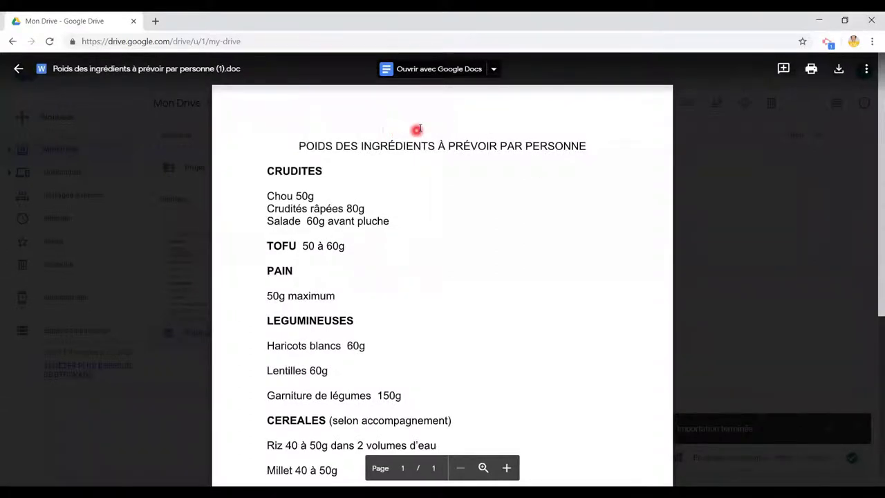
left_click(432, 69)
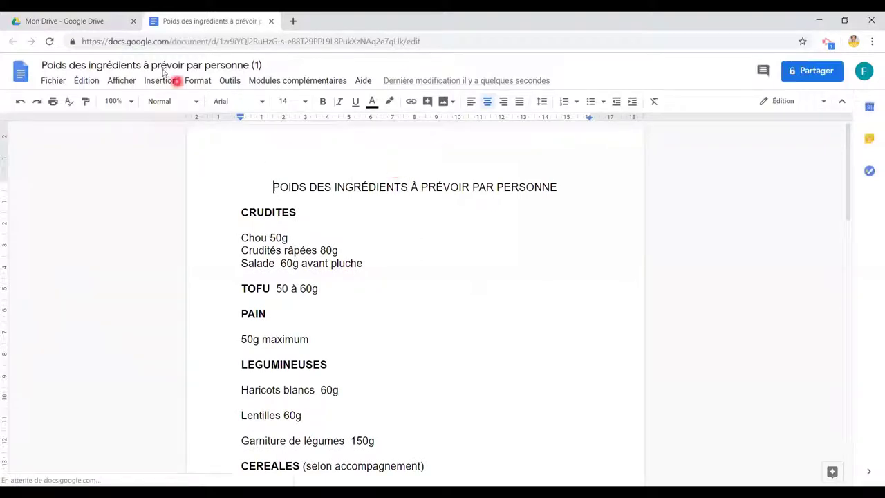
left_click(95, 21)
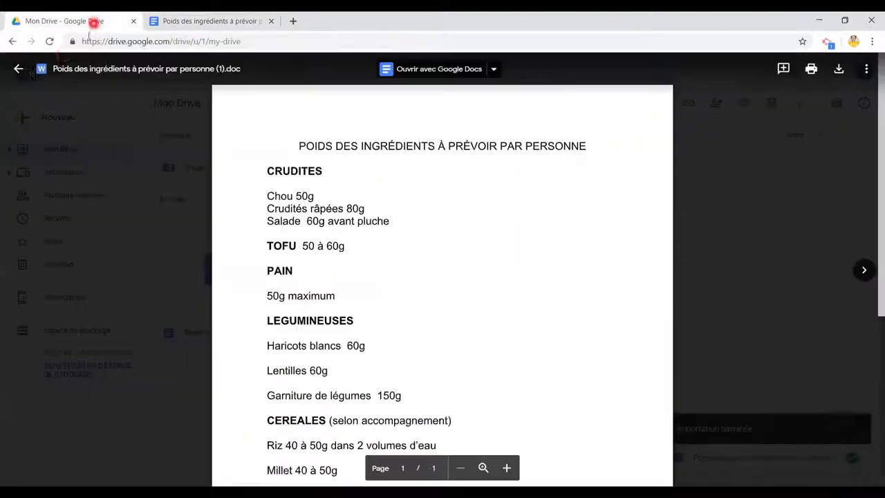
left_click(18, 69)
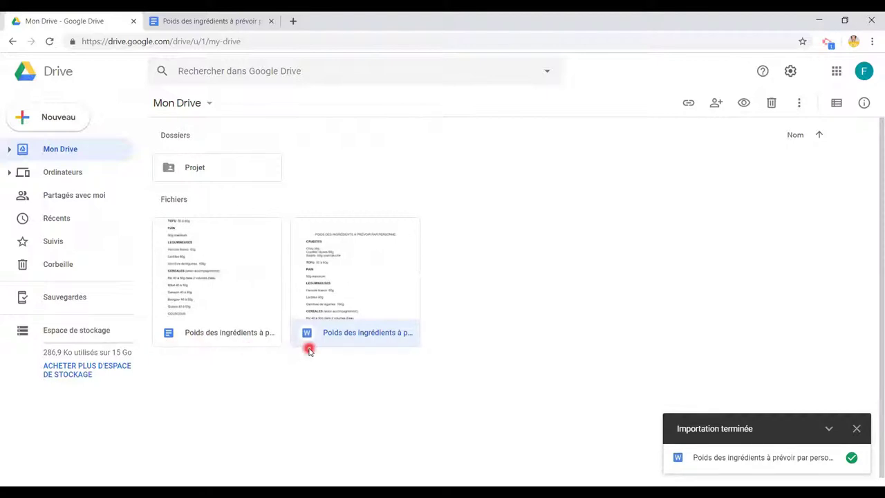
right_click(371, 280)
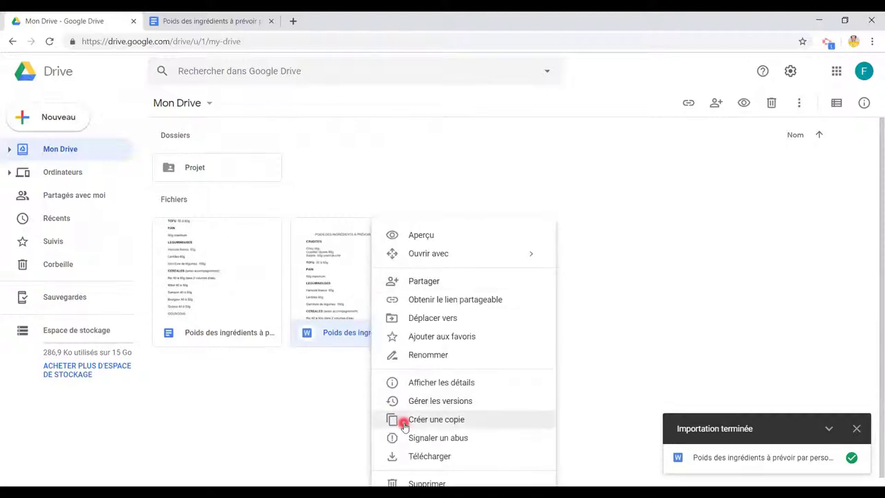
left_click(389, 474)
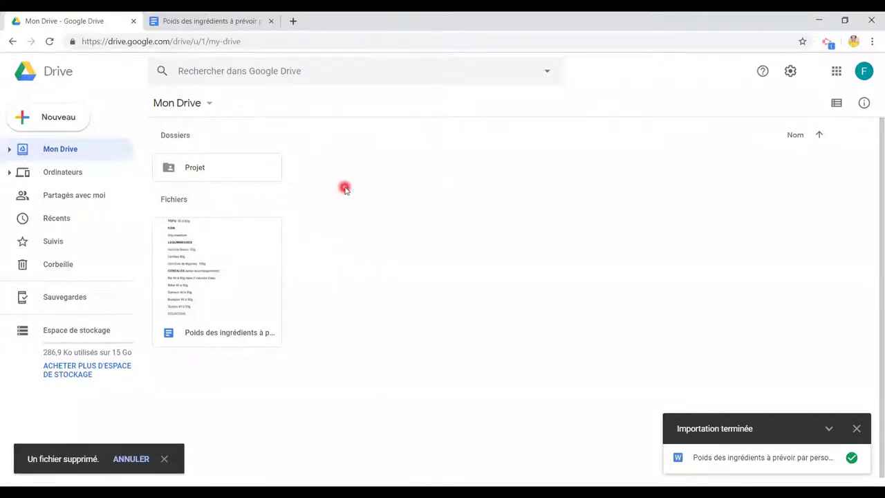
- Upload the Perspectives folder from the Koweb folder to My Drive, approving the import of its files, and open the uploaded folder
left_click(82, 128)
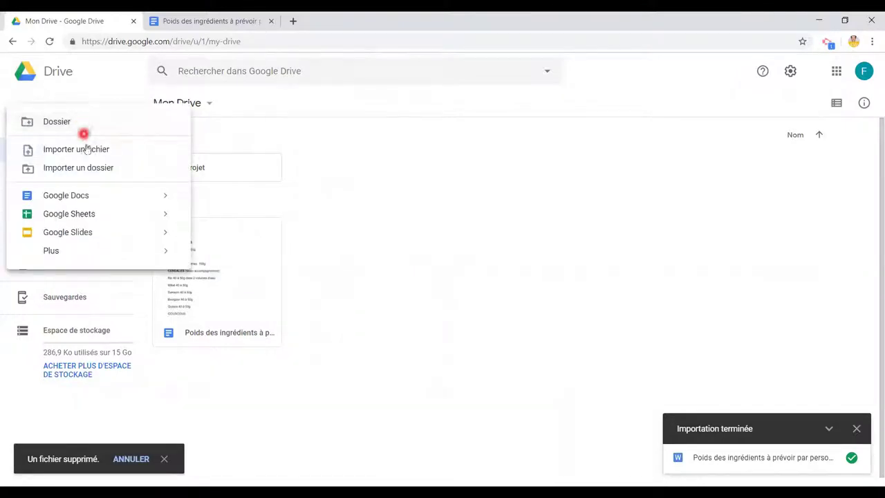
left_click(134, 173)
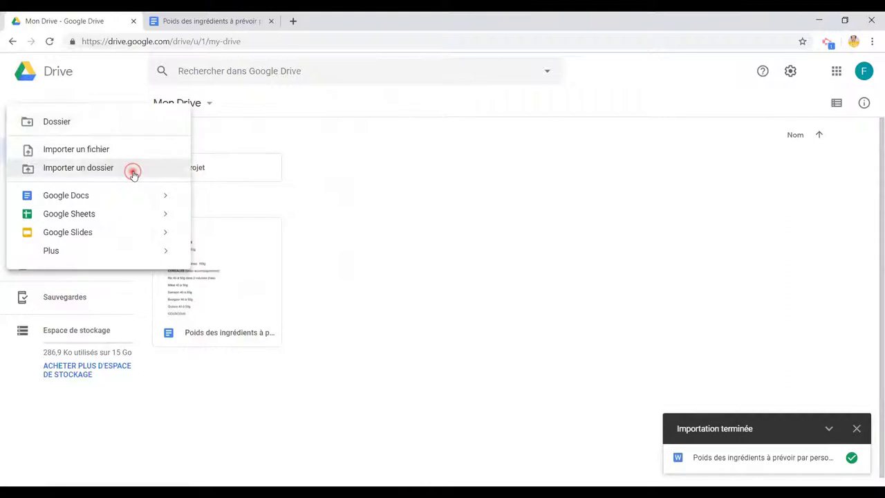
left_click(133, 173)
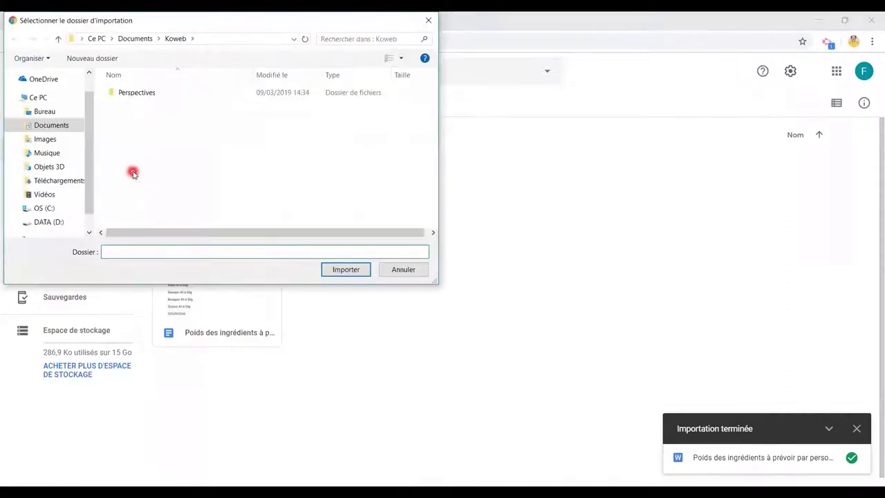
left_click(134, 93)
left_click(339, 270)
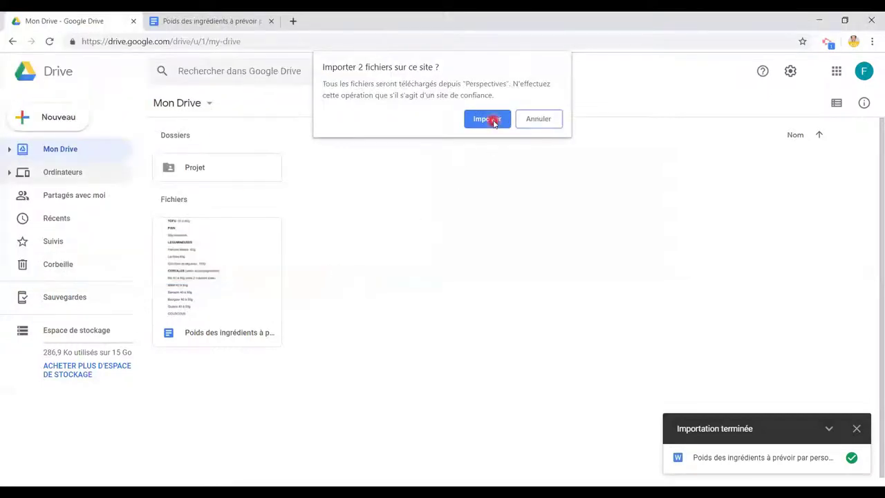
left_click(488, 119)
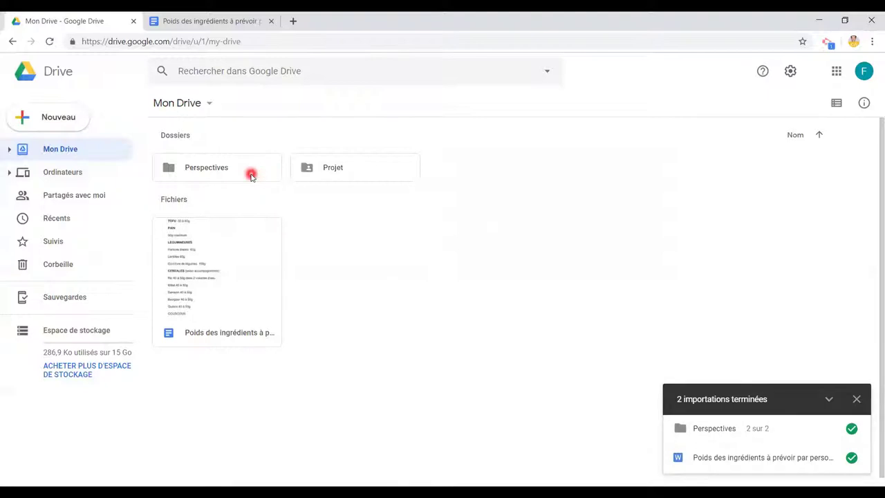
double_click(250, 176)
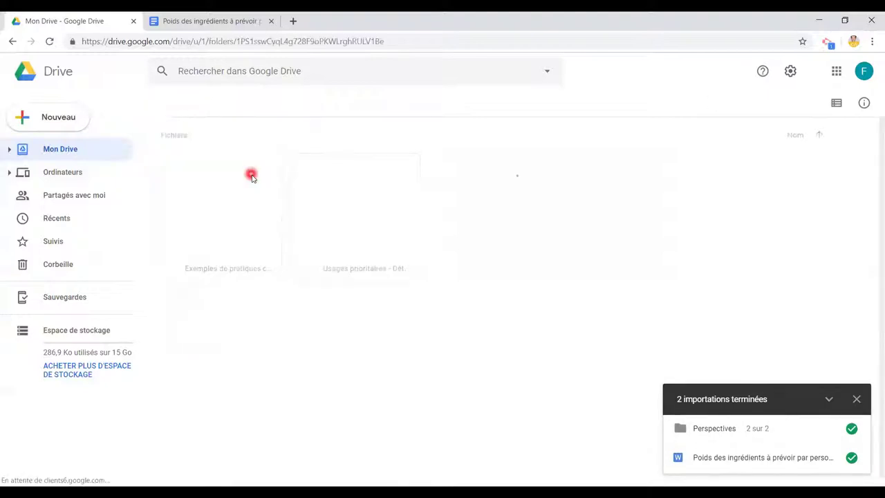